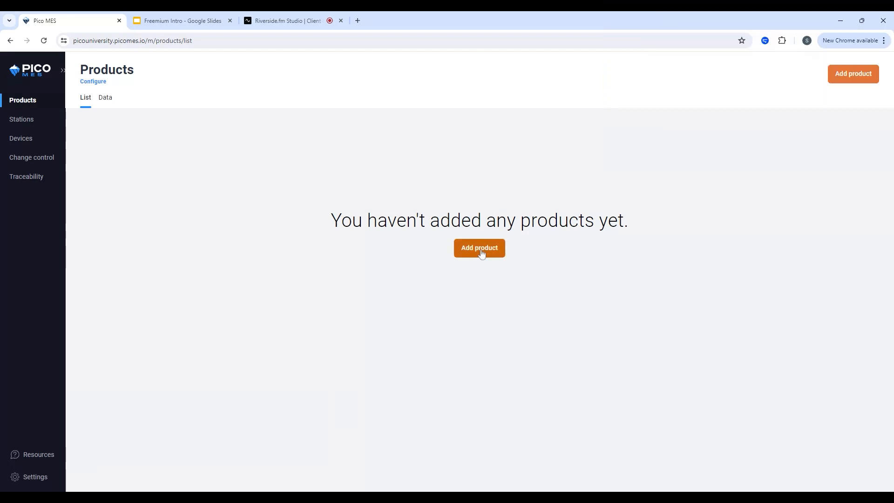
Create and save a new product named Bicycle, and look at its image upload options without choosing an image
click(481, 254)
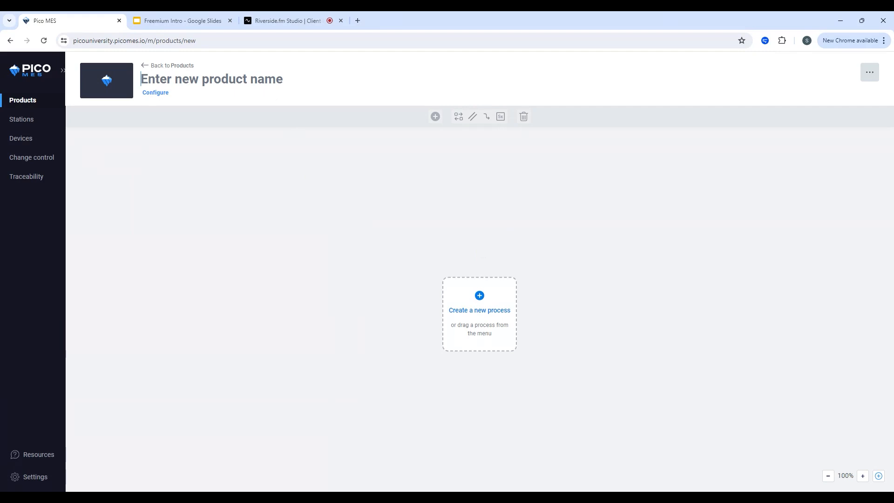
text(Bib)
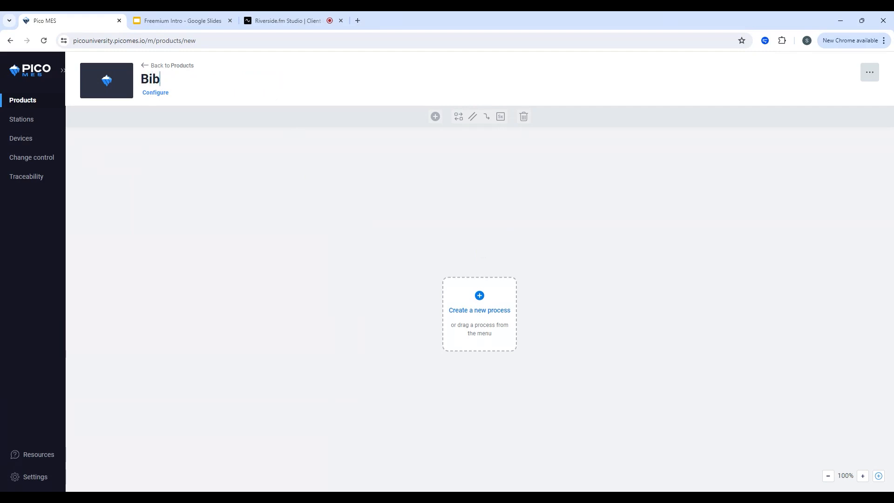
key(BackSpace)
text(cycle)
click(388, 183)
click(847, 78)
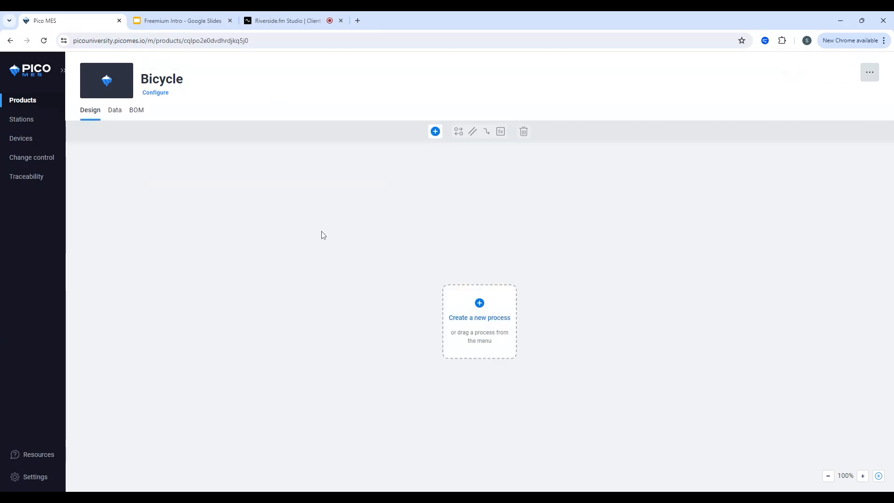
click(107, 87)
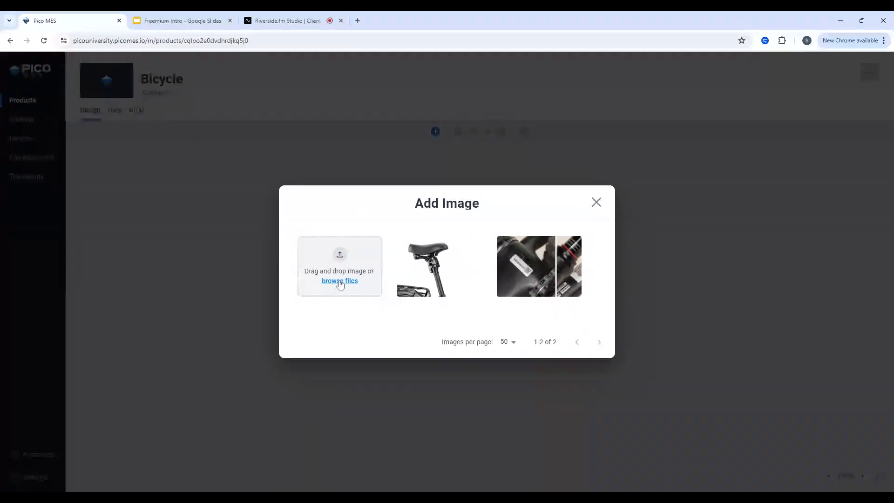
click(596, 203)
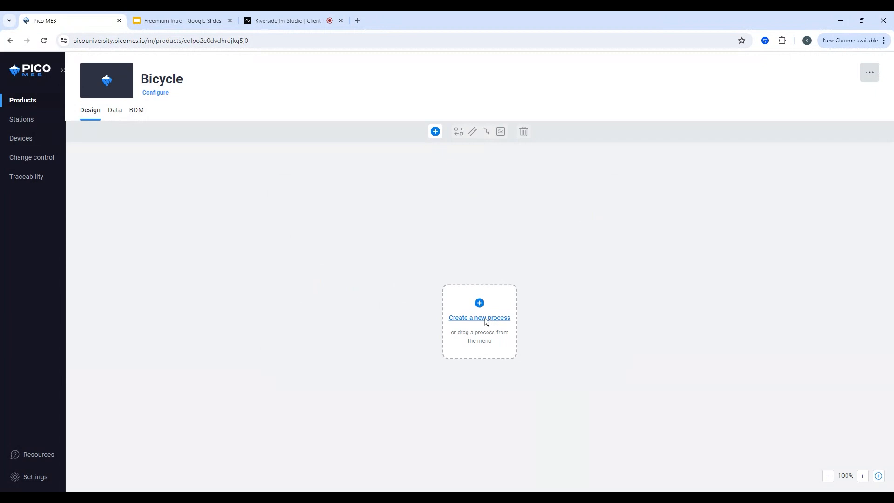
Add three sequential processes to the Bicycle product, named Assemble Frame, Attach Wheels and Seat Post Install
click(487, 322)
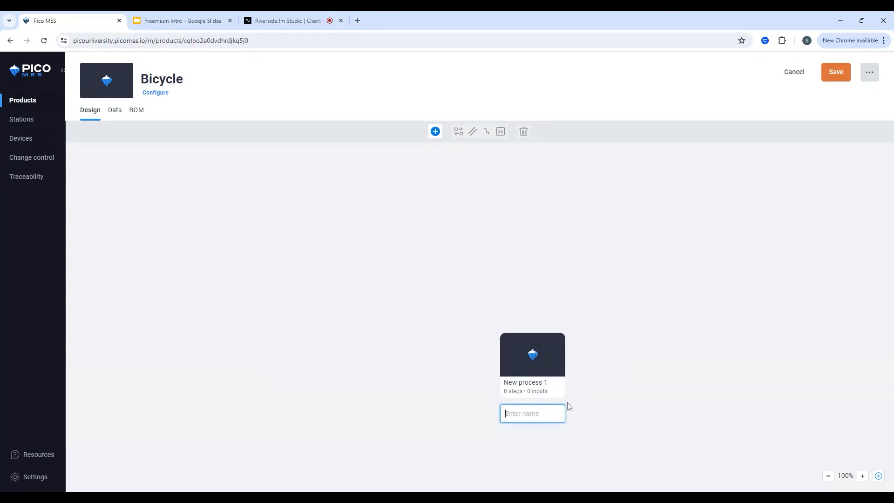
text(Assemble Frame)
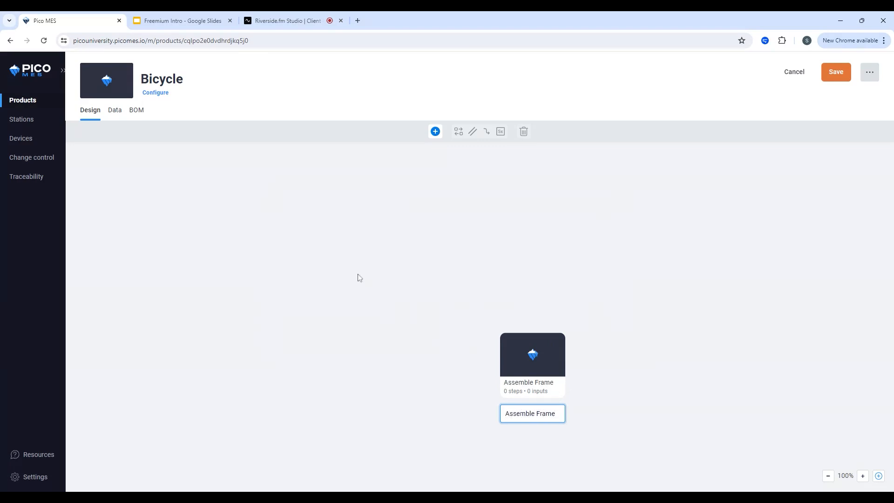
click(435, 131)
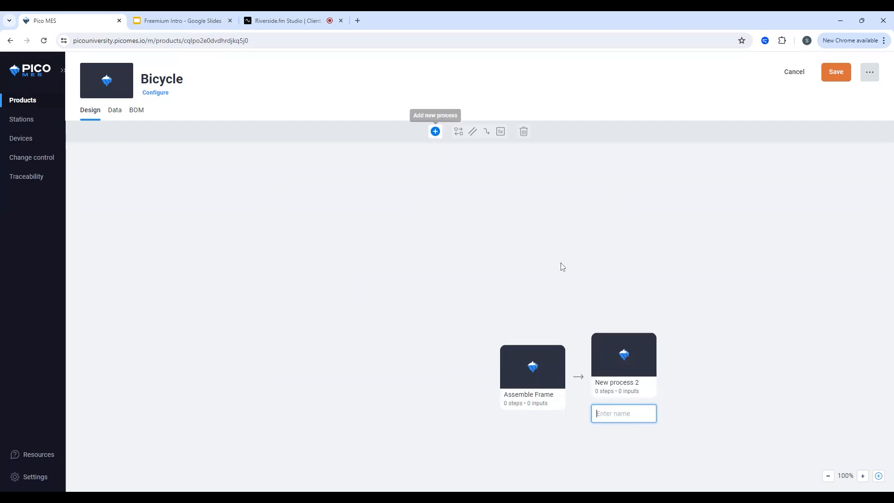
text(A)
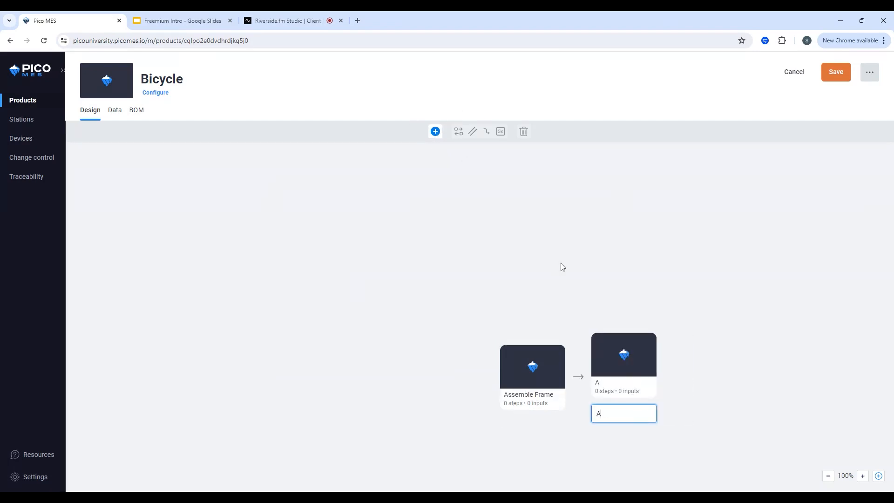
text(ttach Wheels)
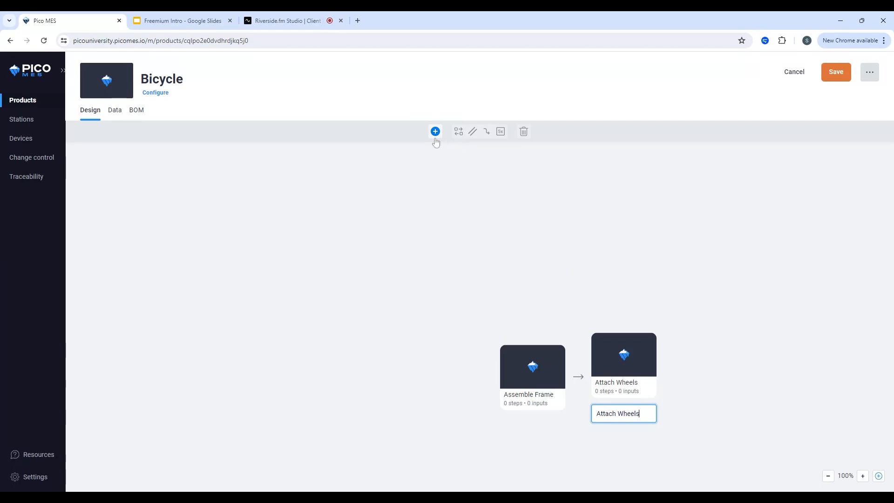
click(436, 132)
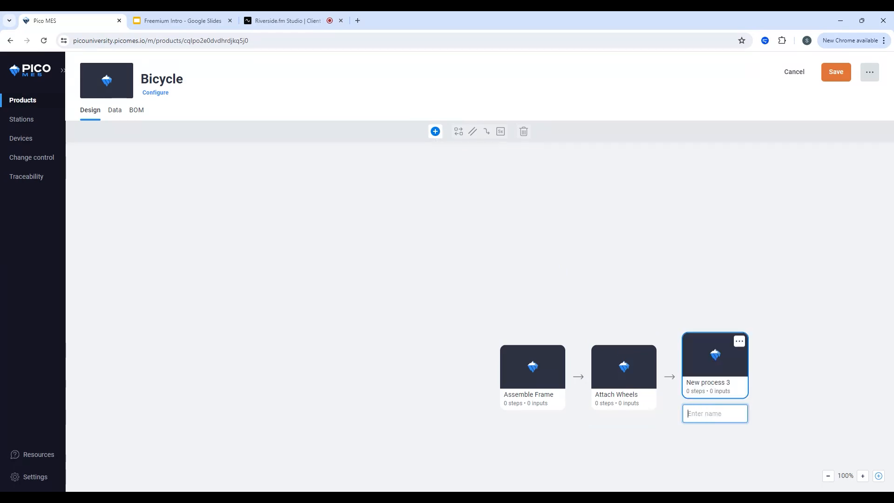
text(Seat Post Install)
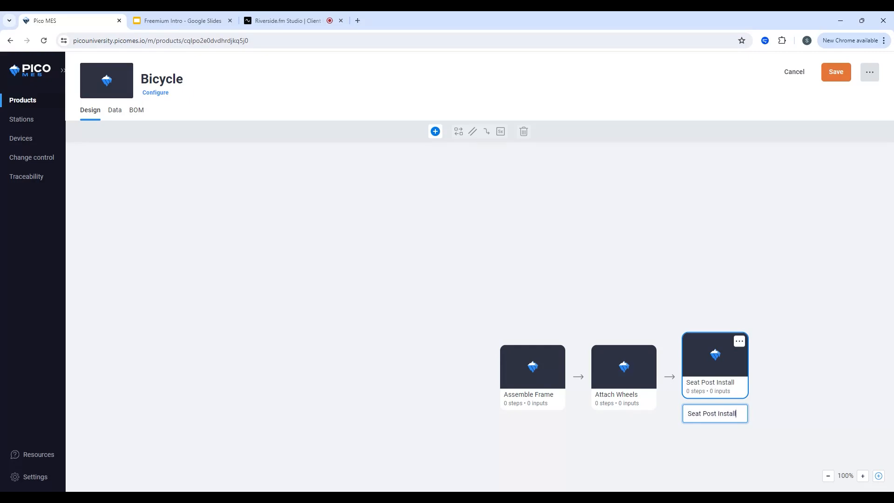
key(Return)
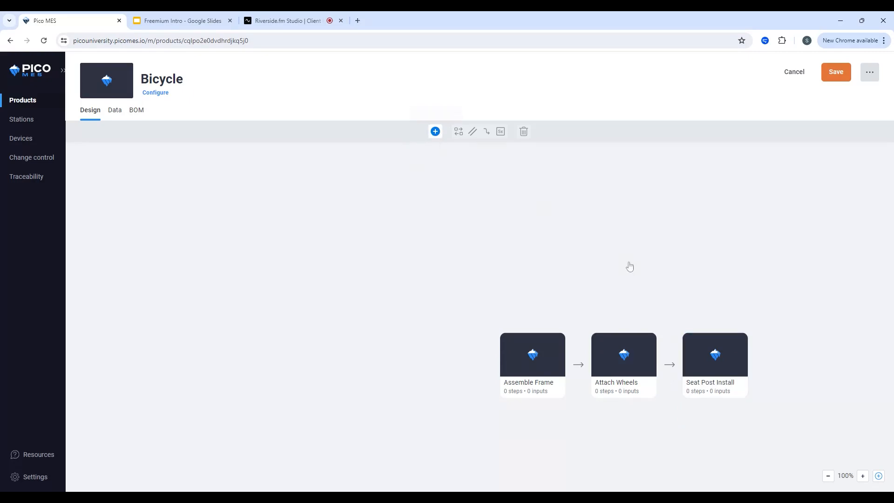
Add a fourth process after Seat Post Install and name it Brake Pad Calibration
drag(680, 304, 489, 253)
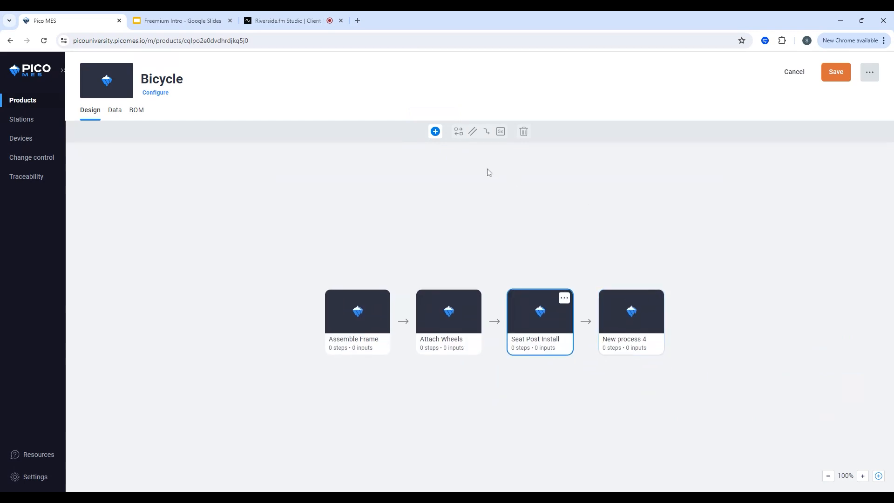
drag(527, 239, 460, 227)
drag(409, 238, 436, 228)
scroll(350, 305, up, 2)
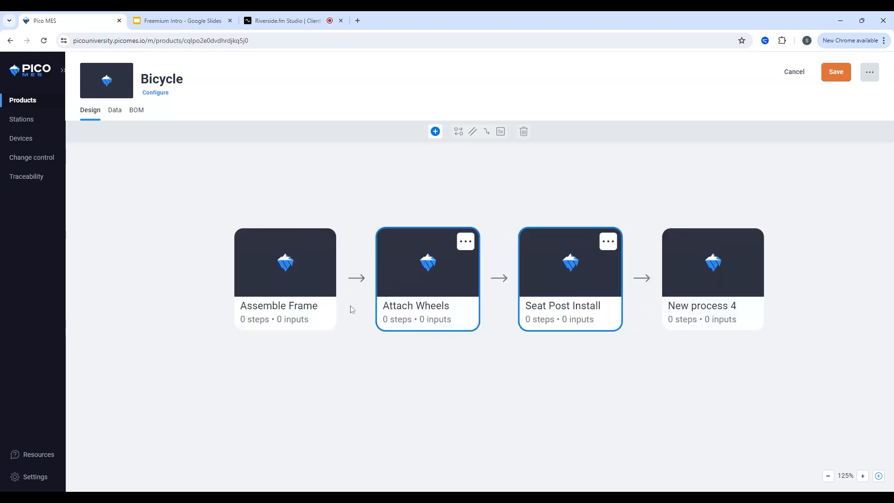
scroll(351, 311, down, 3)
scroll(451, 323, up, 4)
scroll(423, 323, down, 3)
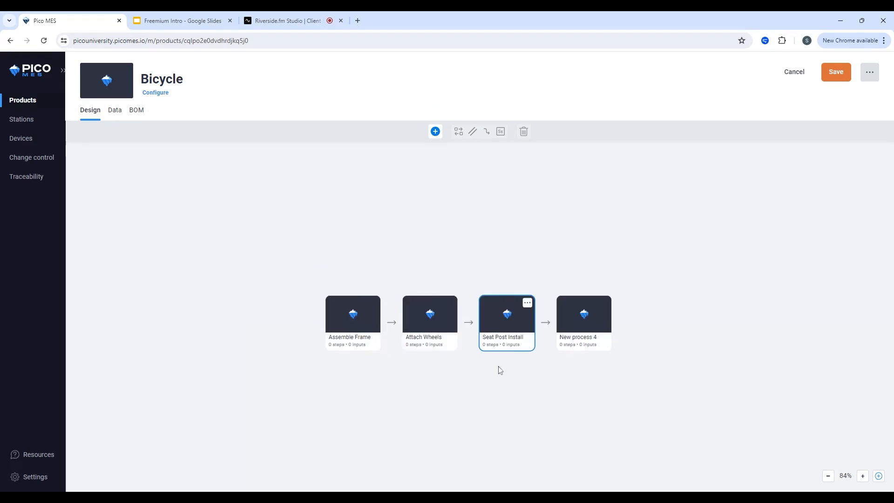
drag(477, 366, 449, 355)
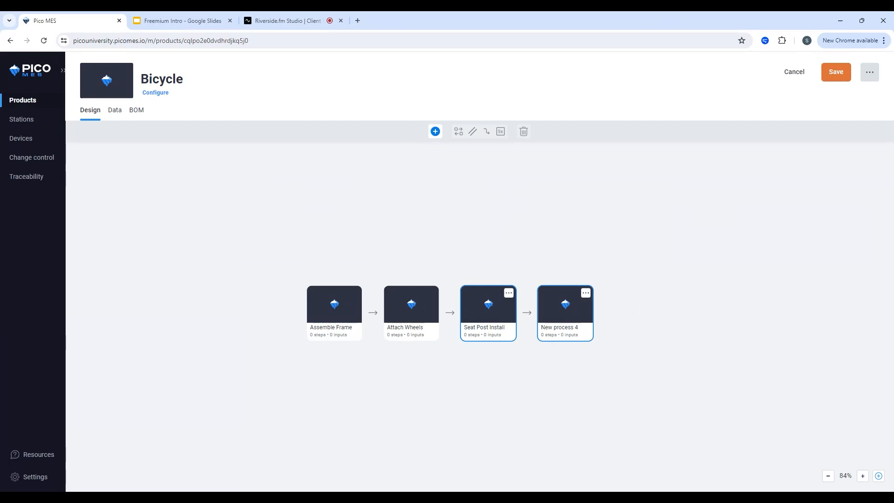
click(586, 294)
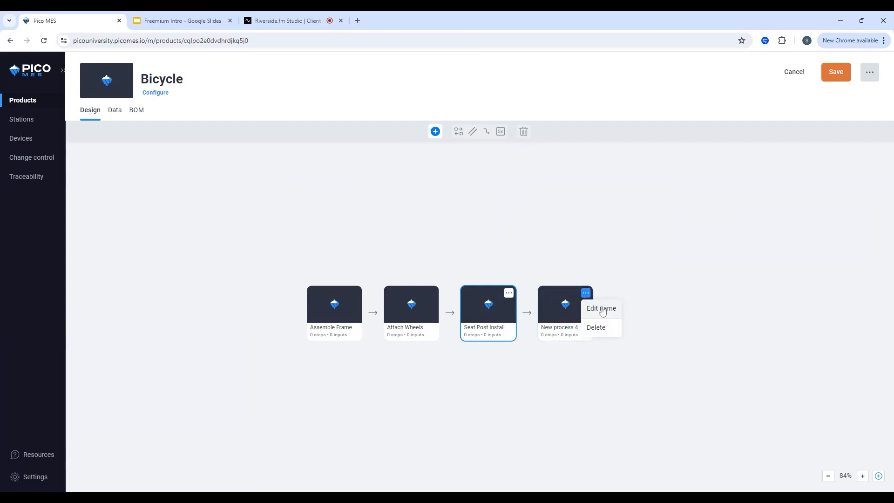
click(599, 307)
triple_click(579, 356)
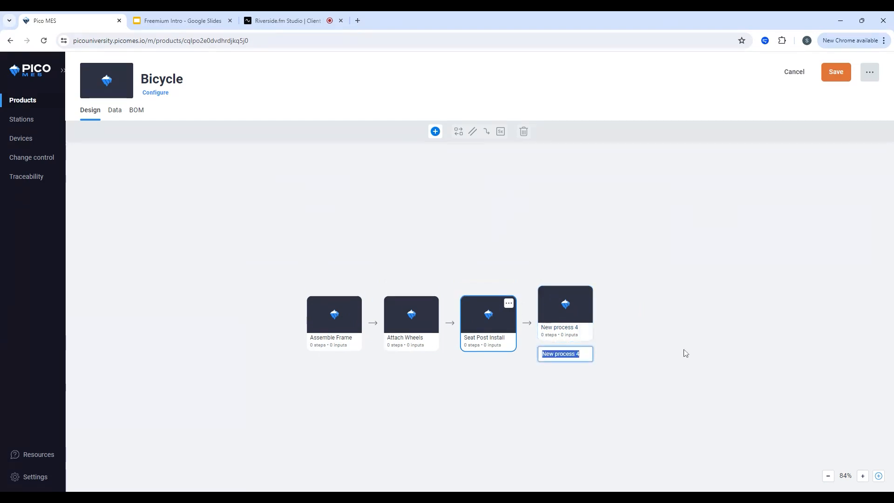
text(Brake Pad Calibra)
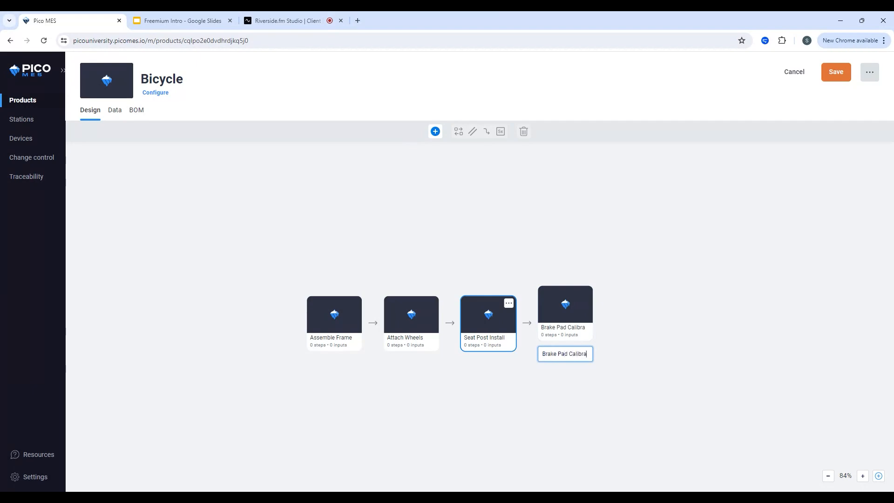
text(tion)
key(Return)
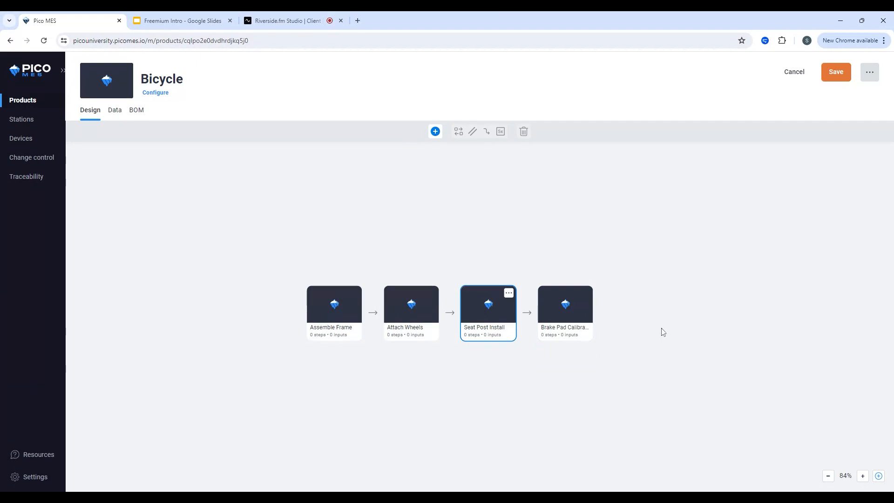
Reorder the flow so that the Brake Pad Calibration process comes between Attach Wheels and Seat Post Install
scroll(604, 340, up, 2)
drag(477, 373, 536, 387)
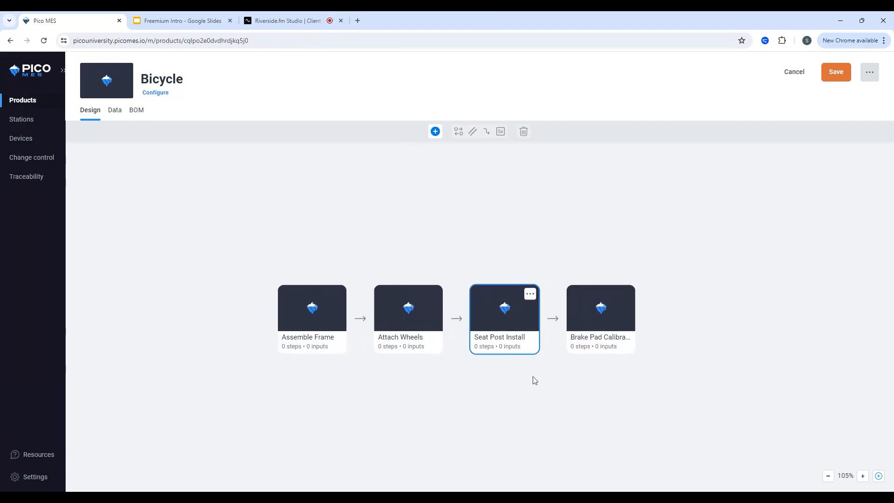
click(487, 270)
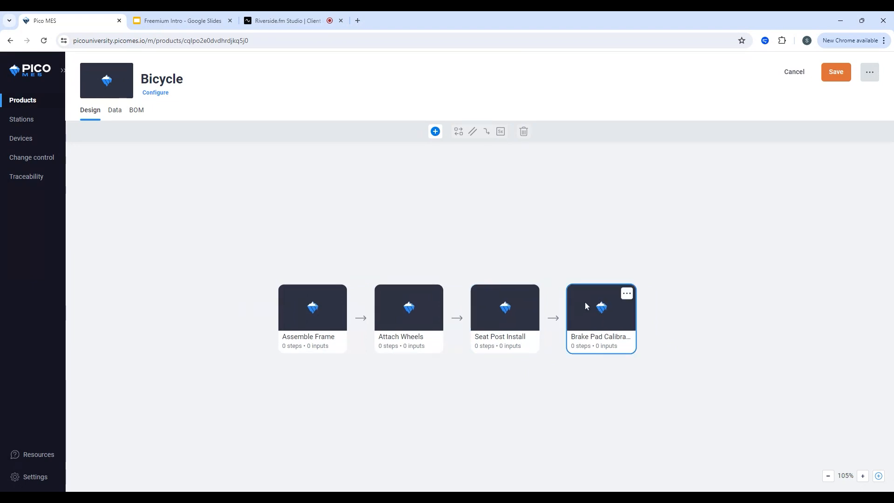
drag(608, 332, 523, 264)
drag(521, 345, 469, 362)
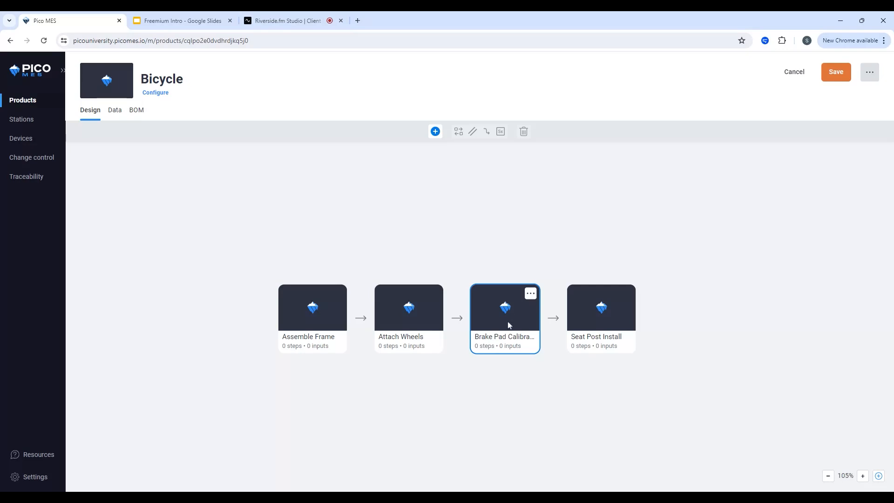
Try arranging Brake Pad Calibration in sequence and in parallel with Attach Wheels, leaving the two processes stacked in parallel
drag(508, 322, 417, 403)
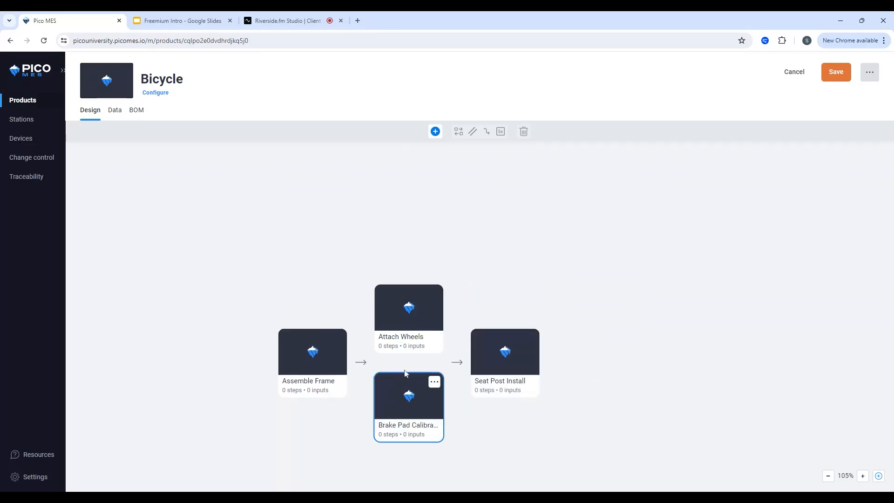
drag(407, 363, 464, 343)
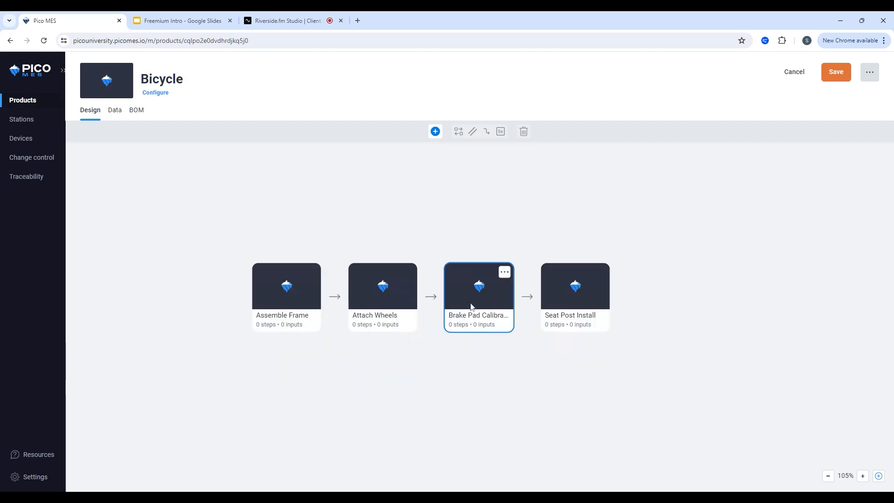
drag(451, 312, 409, 343)
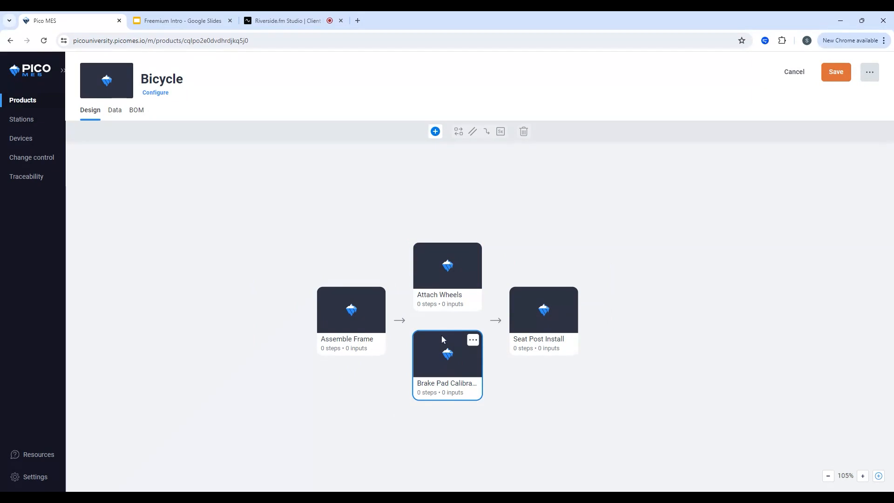
click(439, 269)
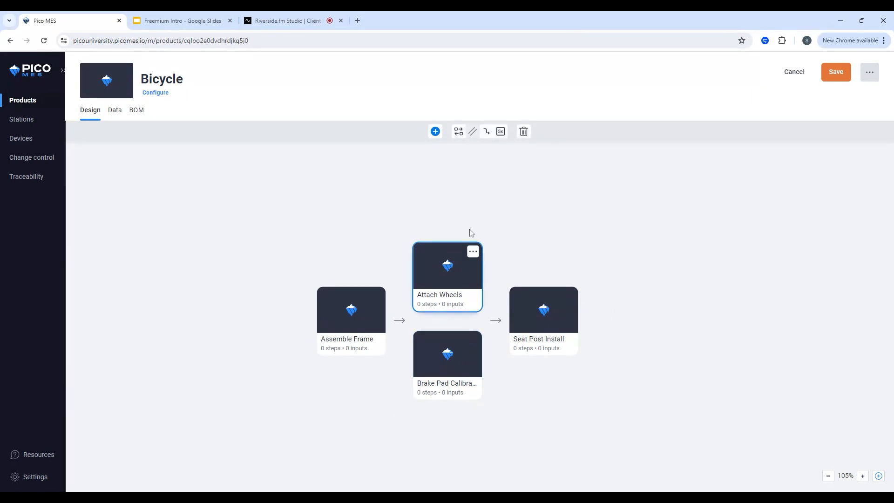
Add a process named Wheel Assembly, place it after Assemble Frame, and split it off from the main line as a separate branch
click(435, 132)
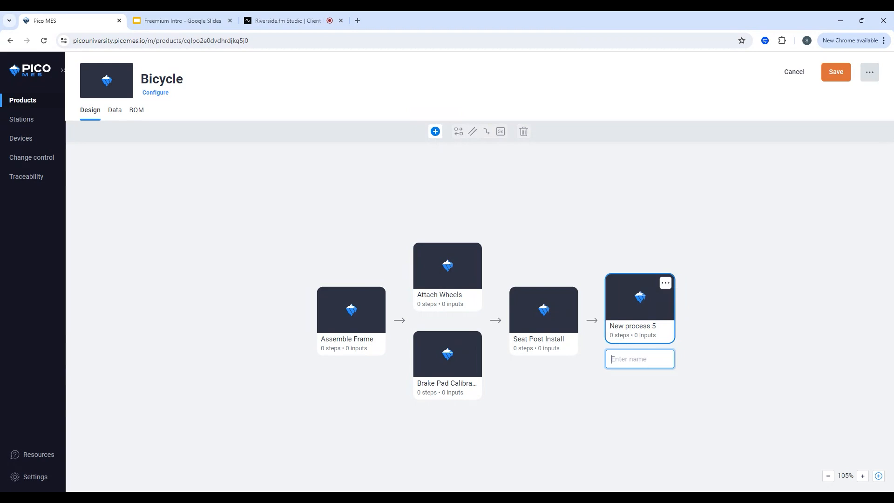
text(Wheel Assembly)
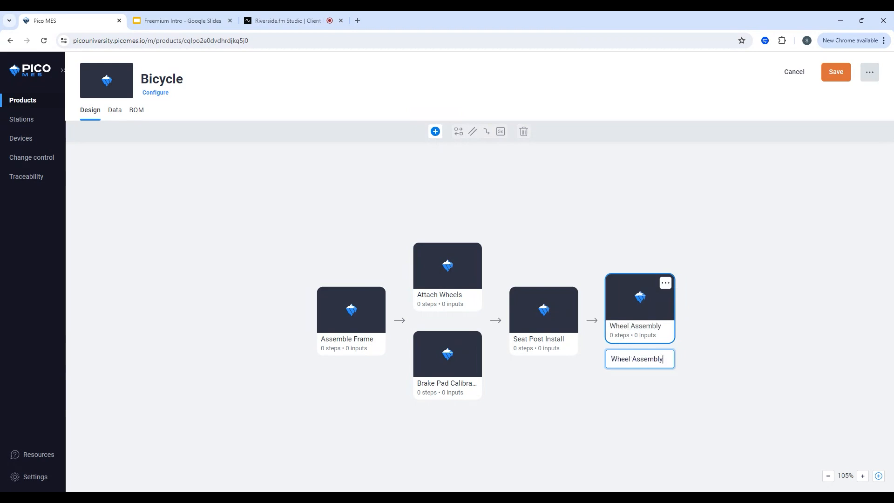
key(Return)
drag(638, 312, 409, 321)
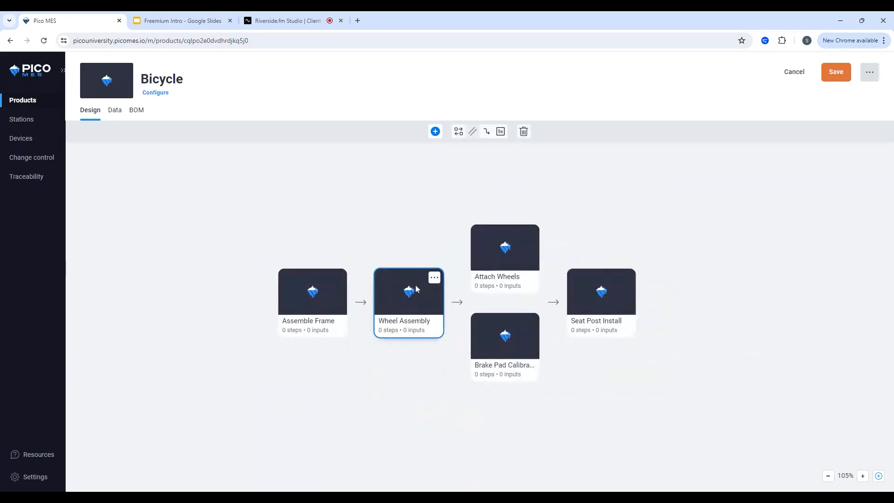
click(490, 135)
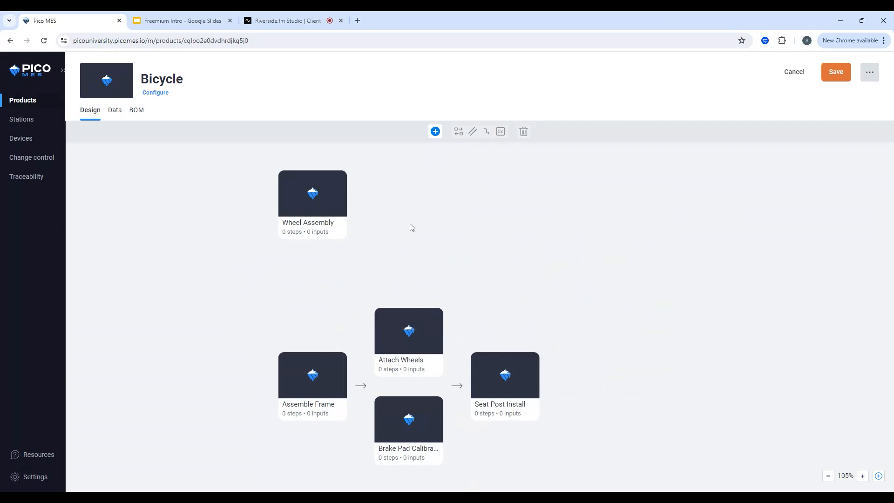
drag(461, 258, 482, 232)
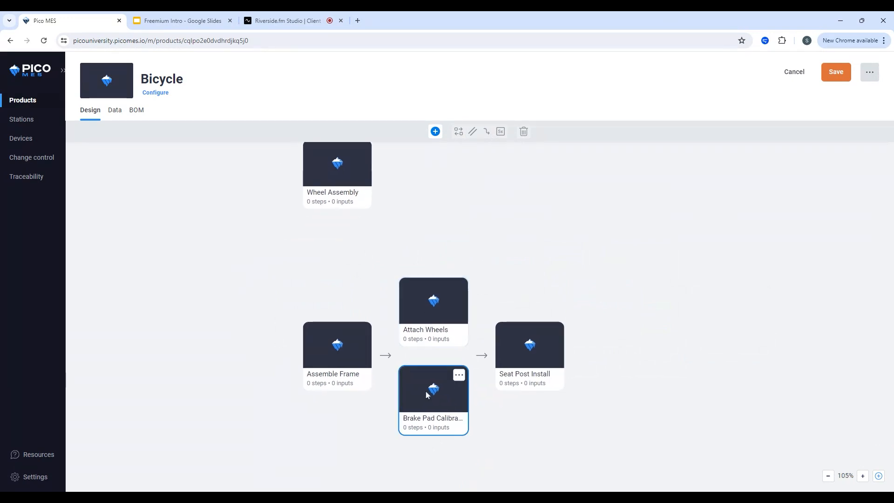
Move Brake Pad Calibration between Attach Wheels and Seat Post Install, link Wheel Assembly to Attach Wheels, and save the product
drag(427, 395, 515, 354)
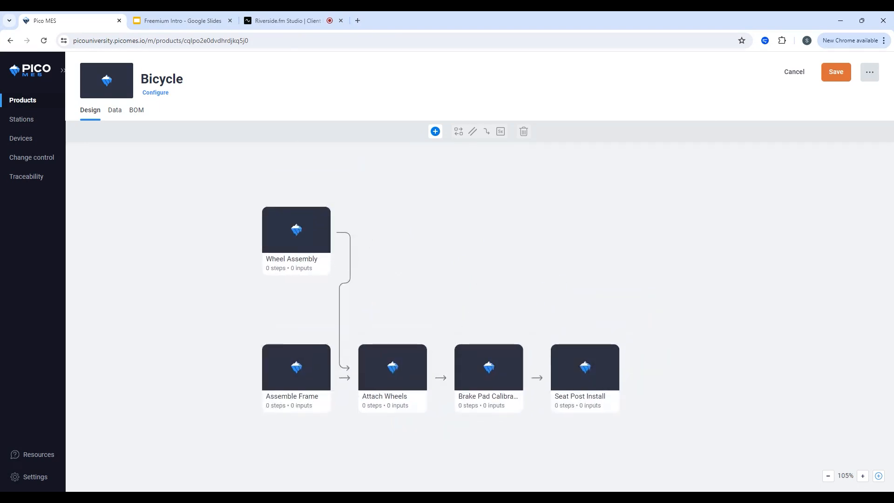
click(837, 78)
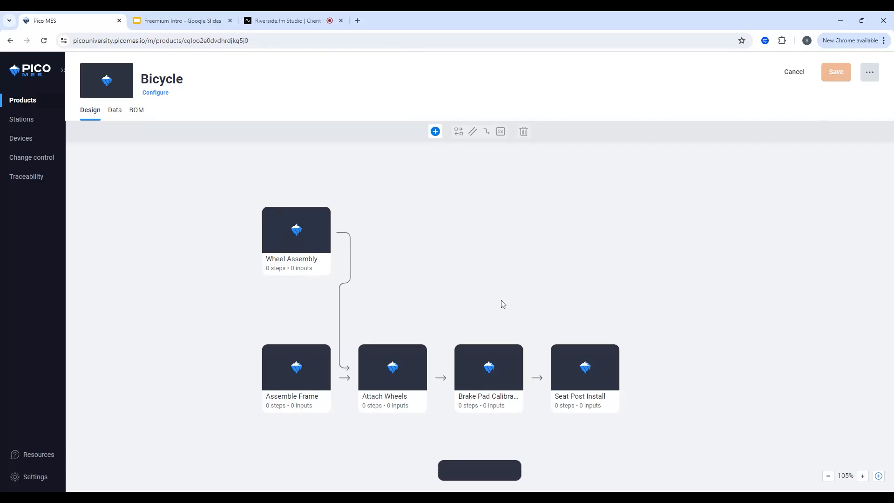
Rearrange Seat Post Install and Brake Pad Calibration as parallel processes following Attach Wheels, with Brake Pad Calibration underneath
click(497, 347)
drag(512, 368, 587, 335)
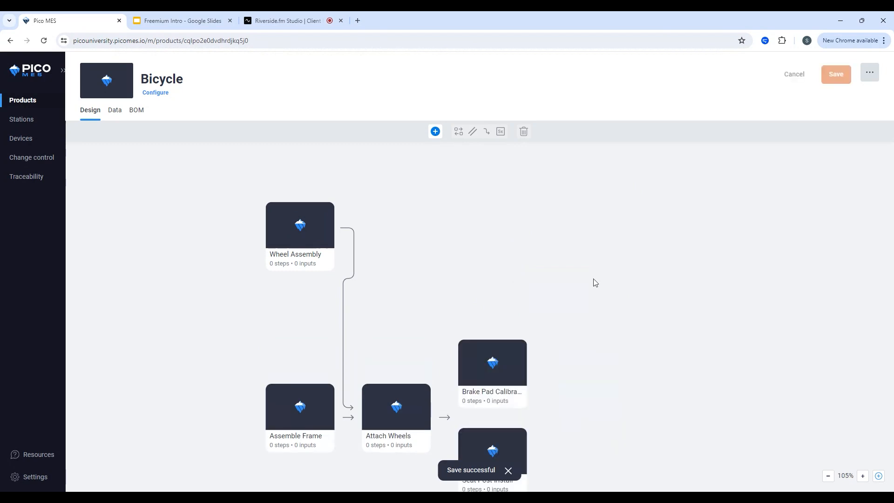
drag(512, 366, 569, 407)
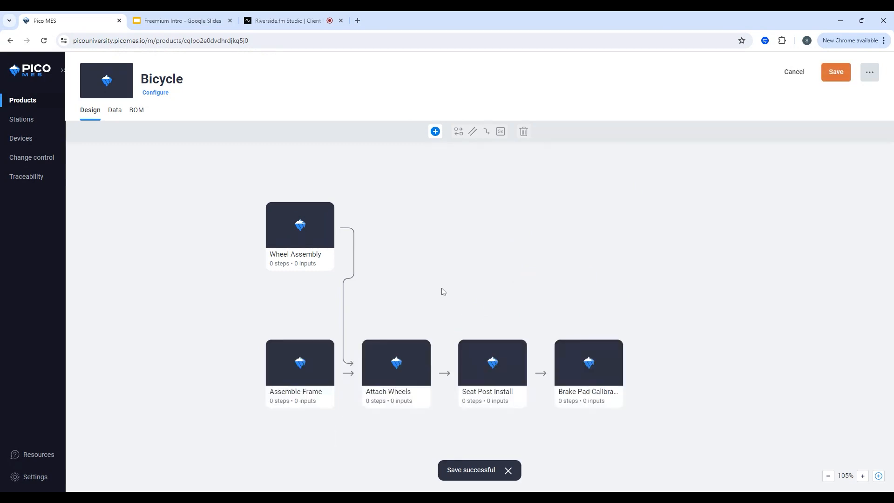
drag(584, 366, 467, 390)
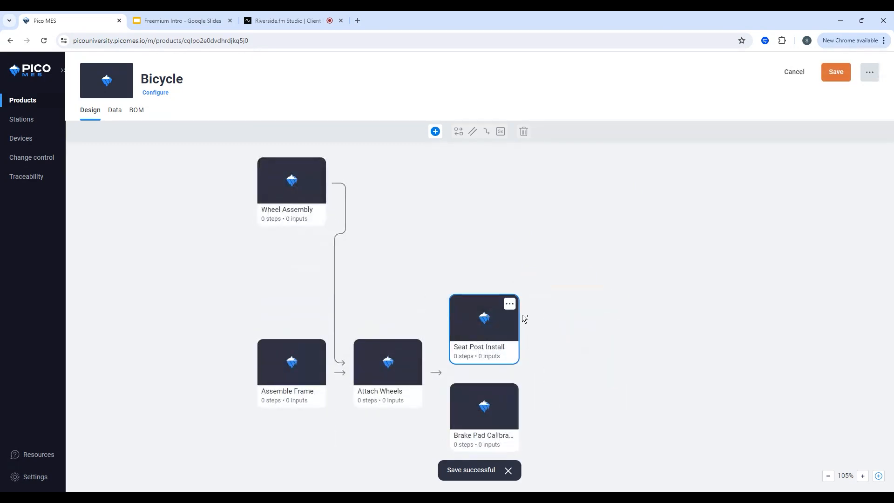